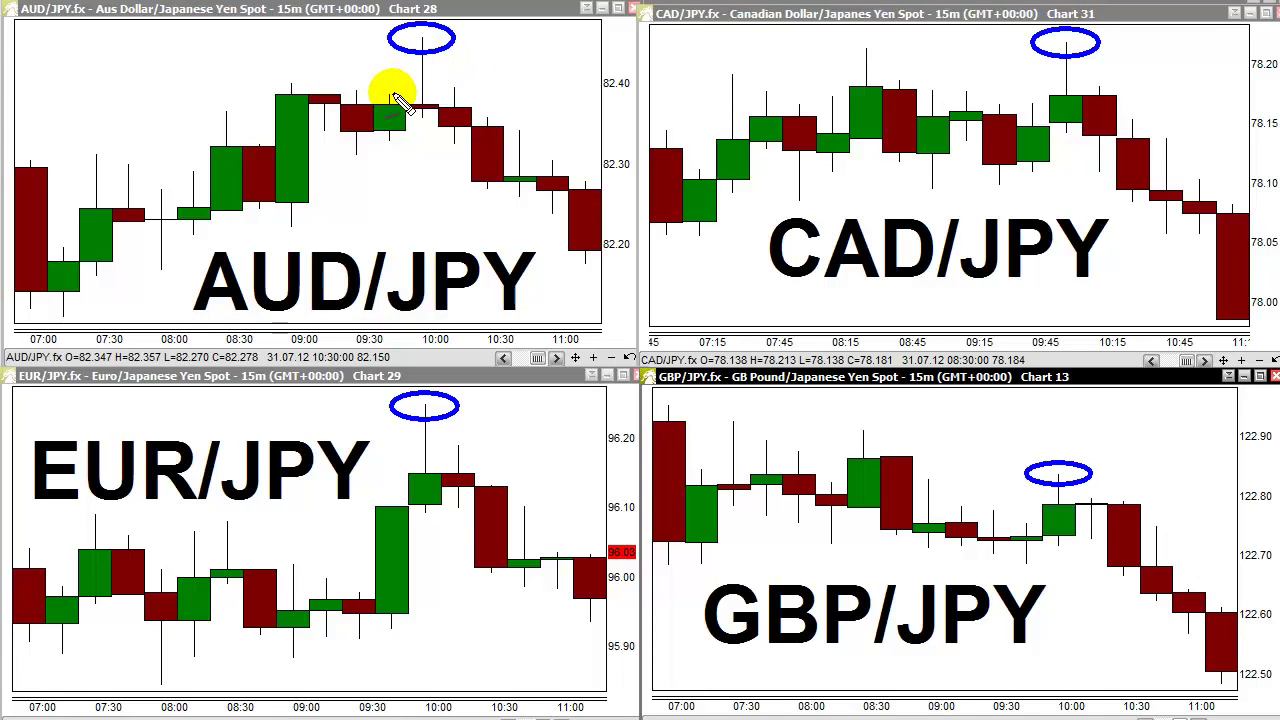
# Circle the AUD/JPY, CAD/JPY and EUR/JPY labels in magenta.
pyautogui.moveTo(500, 270)
pyautogui.mouseDown()
pyautogui.moveTo(418, 186)
pyautogui.moveTo(492, 304)
pyautogui.mouseUp()
pyautogui.moveTo(1040, 270)
pyautogui.mouseDown()
pyautogui.moveTo(846, 294)
pyautogui.moveTo(1057, 243)
pyautogui.moveTo(875, 323)
pyautogui.mouseUp()
pyautogui.moveTo(355, 532)
pyautogui.mouseDown()
pyautogui.moveTo(100, 486)
pyautogui.moveTo(349, 423)
pyautogui.moveTo(309, 491)
pyautogui.moveTo(325, 500)
pyautogui.mouseUp()
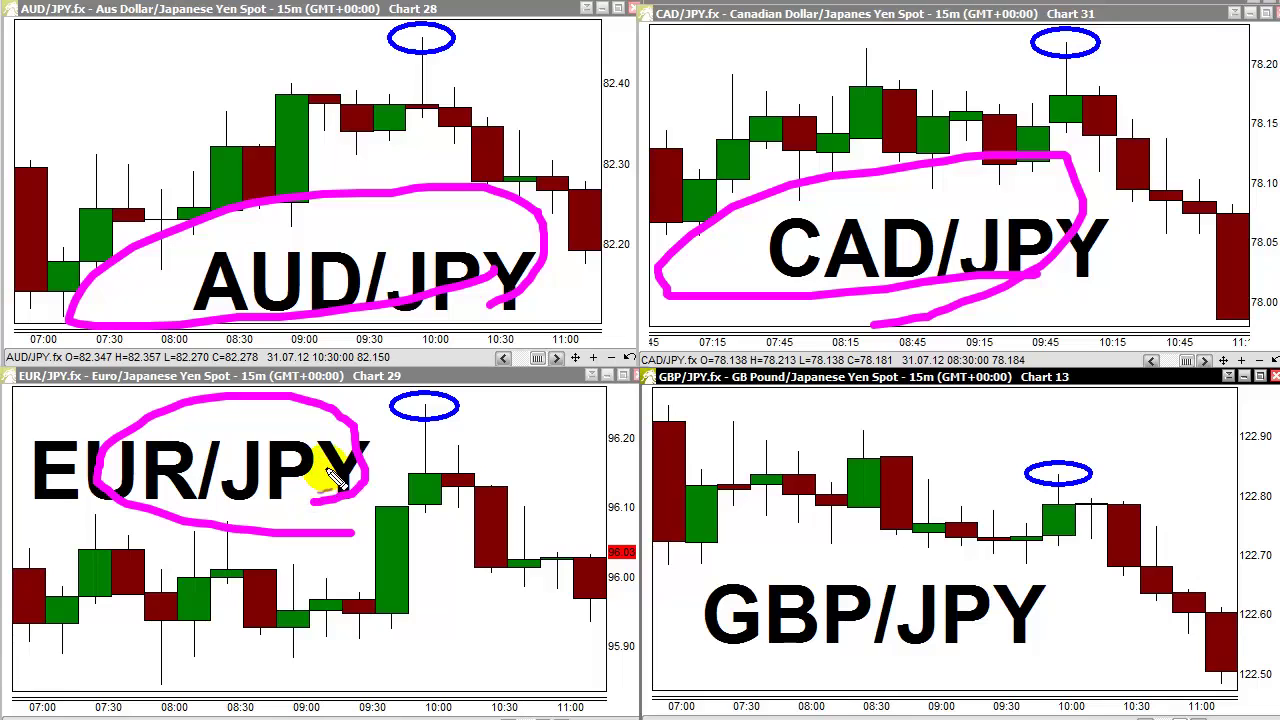
# Draw magenta arrows pointing at the AUD/JPY, CAD/JPY and GBP/JPY marked highs.
pyautogui.moveTo(457, 40)
pyautogui.mouseDown()
pyautogui.moveTo(490, 55)
pyautogui.moveTo(490, 92)
pyautogui.mouseUp()
pyautogui.moveTo(1066, 44)
pyautogui.mouseDown()
pyautogui.moveTo(1130, 30)
pyautogui.moveTo(1154, 78)
pyautogui.mouseUp()
pyautogui.moveTo(512, 393)
pyautogui.mouseDown()
pyautogui.moveTo(429, 409)
pyautogui.moveTo(485, 440)
pyautogui.mouseUp()
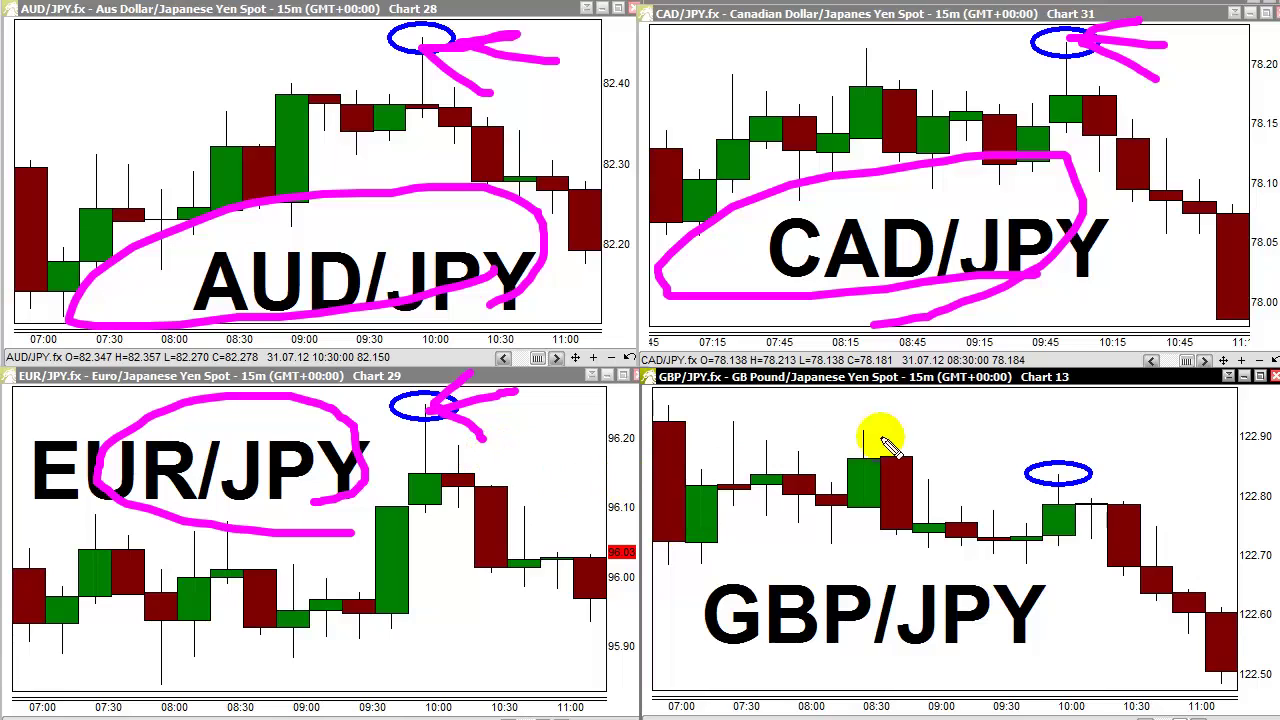
pyautogui.moveTo(1003, 266)
pyautogui.mouseDown()
pyautogui.moveTo(1000, 374)
pyautogui.moveTo(980, 354)
pyautogui.moveTo(1005, 410)
pyautogui.moveTo(1057, 329)
pyautogui.moveTo(1030, 398)
pyautogui.moveTo(1008, 400)
pyautogui.moveTo(1017, 410)
pyautogui.moveTo(994, 391)
pyautogui.mouseUp()
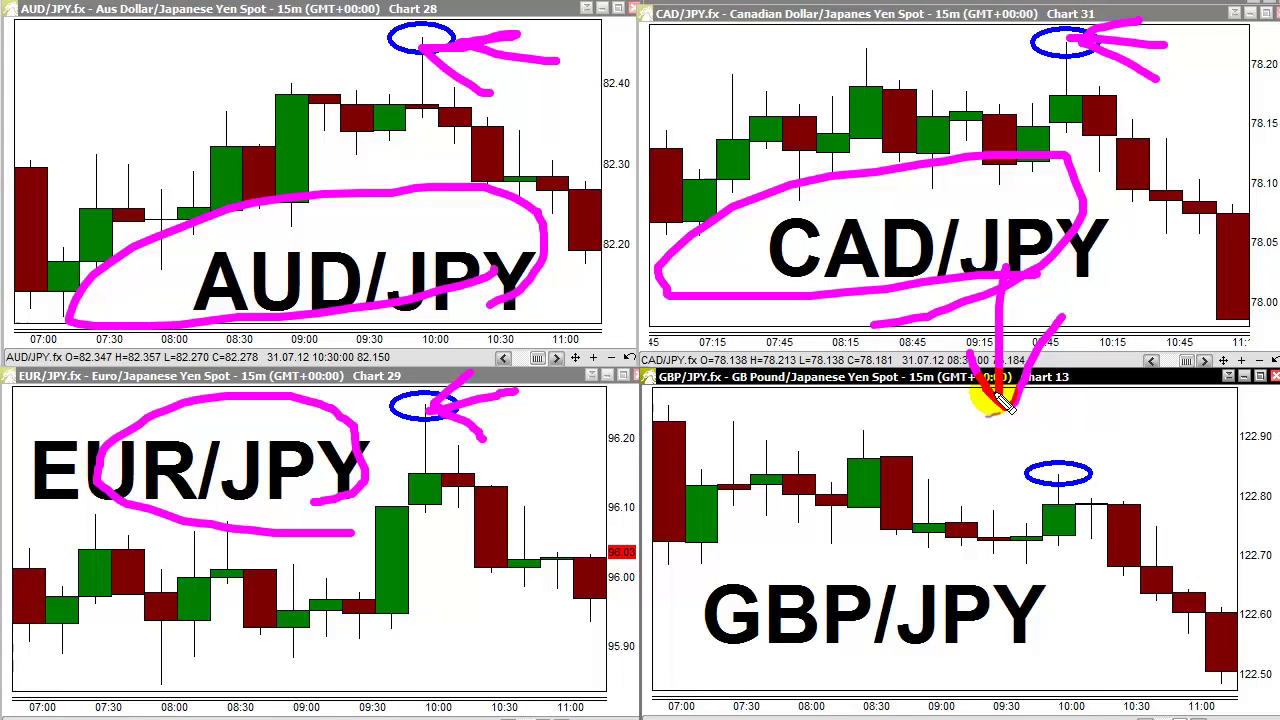
pyautogui.moveTo(1068, 464); pyautogui.dragTo(1160, 366)
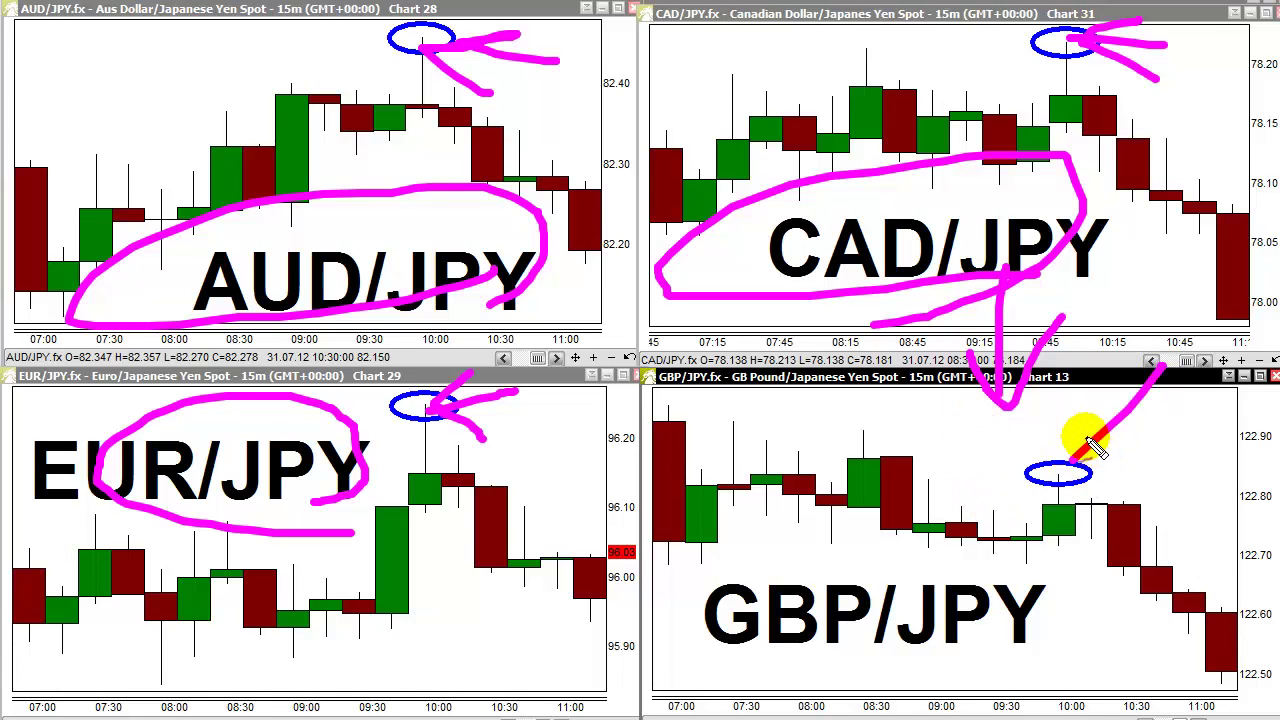
pyautogui.moveTo(1076, 459); pyautogui.dragTo(1132, 456)
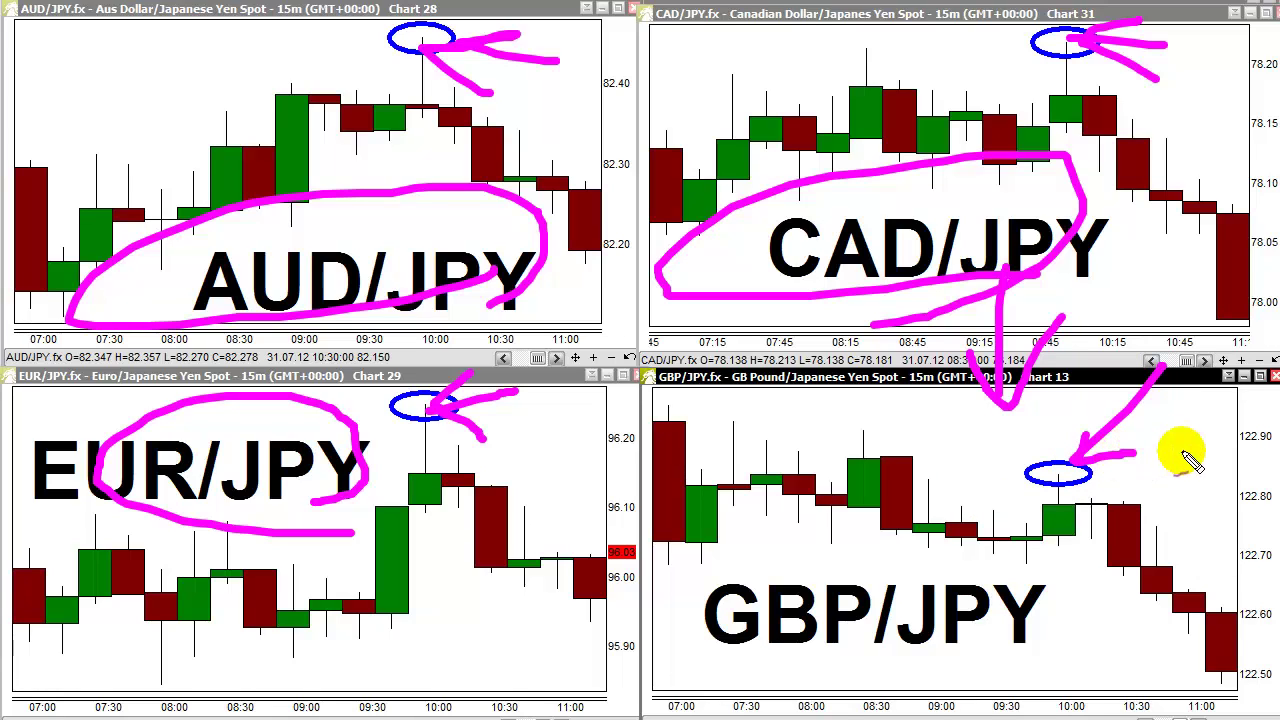
# Mark GBP/JPY with an arrow at its high, a line across earlier highs and one along the lows.
pyautogui.moveTo(656, 420); pyautogui.dragTo(742, 420)
pyautogui.moveTo(842, 426); pyautogui.dragTo(1043, 427)
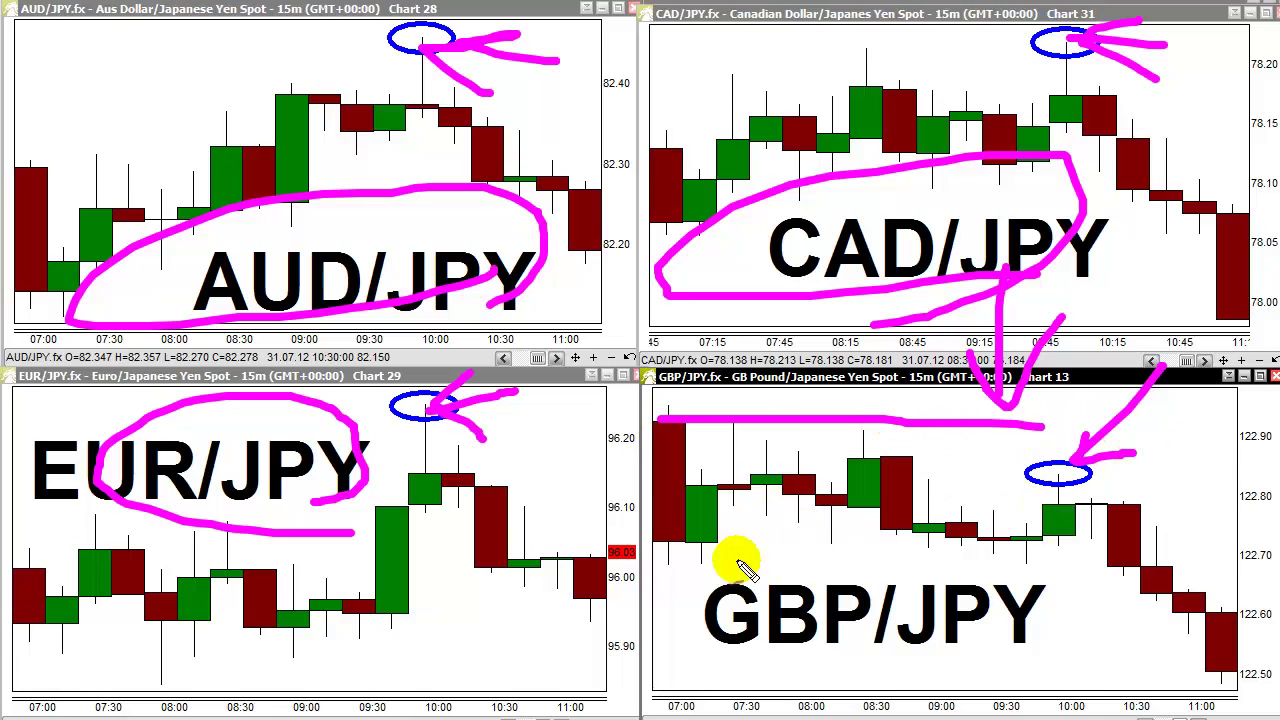
pyautogui.moveTo(666, 566); pyautogui.dragTo(1056, 546)
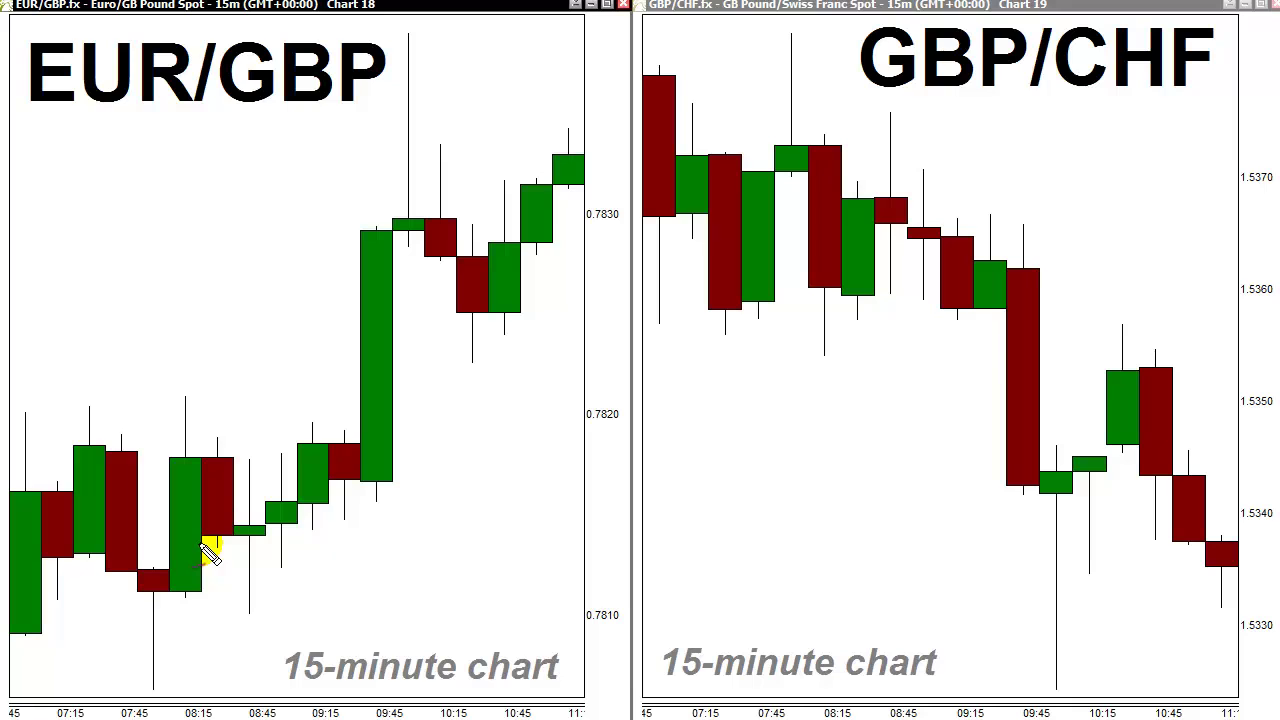
# Draw a magenta upward arrow on EUR/GBP and a downward arrow on GBP/CHF.
pyautogui.moveTo(145, 548)
pyautogui.mouseDown()
pyautogui.moveTo(285, 440)
pyautogui.moveTo(540, 140)
pyautogui.mouseUp()
pyautogui.moveTo(435, 187)
pyautogui.mouseDown()
pyautogui.moveTo(466, 172)
pyautogui.moveTo(509, 343)
pyautogui.mouseUp()
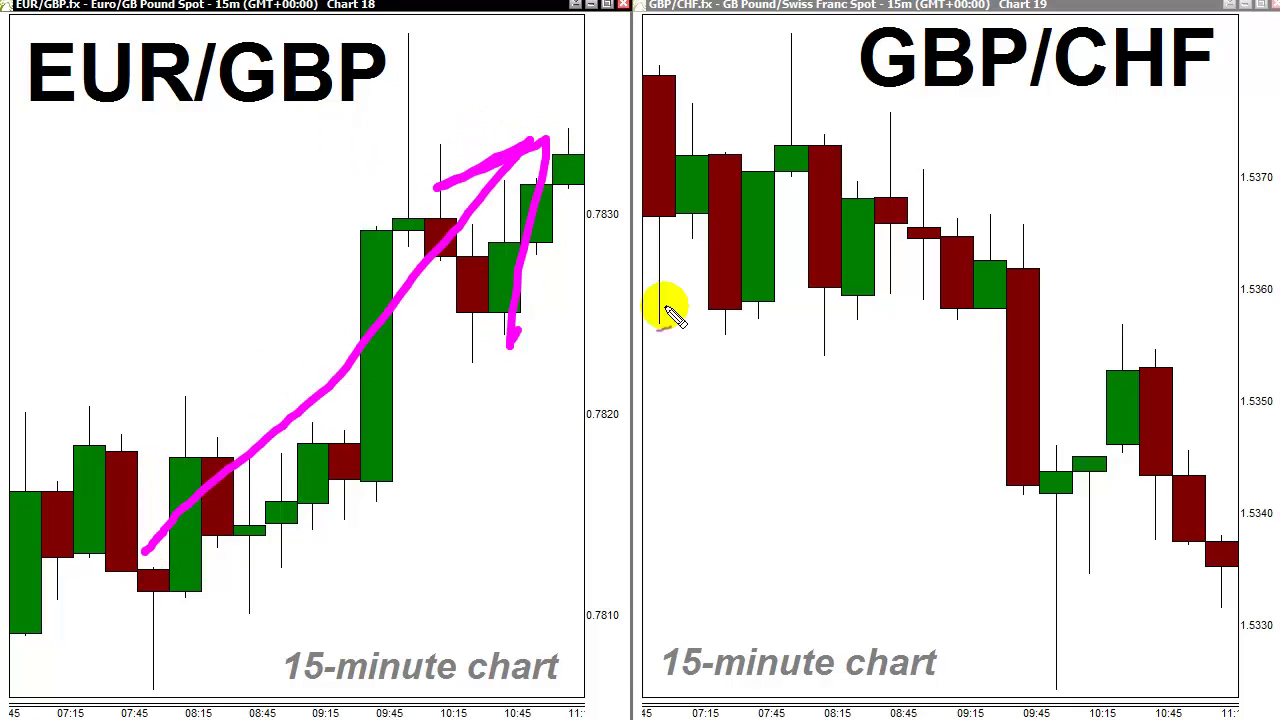
pyautogui.moveTo(745, 125)
pyautogui.mouseDown()
pyautogui.moveTo(1137, 331)
pyautogui.moveTo(1203, 404)
pyautogui.mouseUp()
pyautogui.moveTo(1155, 272)
pyautogui.mouseDown()
pyautogui.moveTo(1203, 371)
pyautogui.moveTo(1108, 390)
pyautogui.mouseUp()
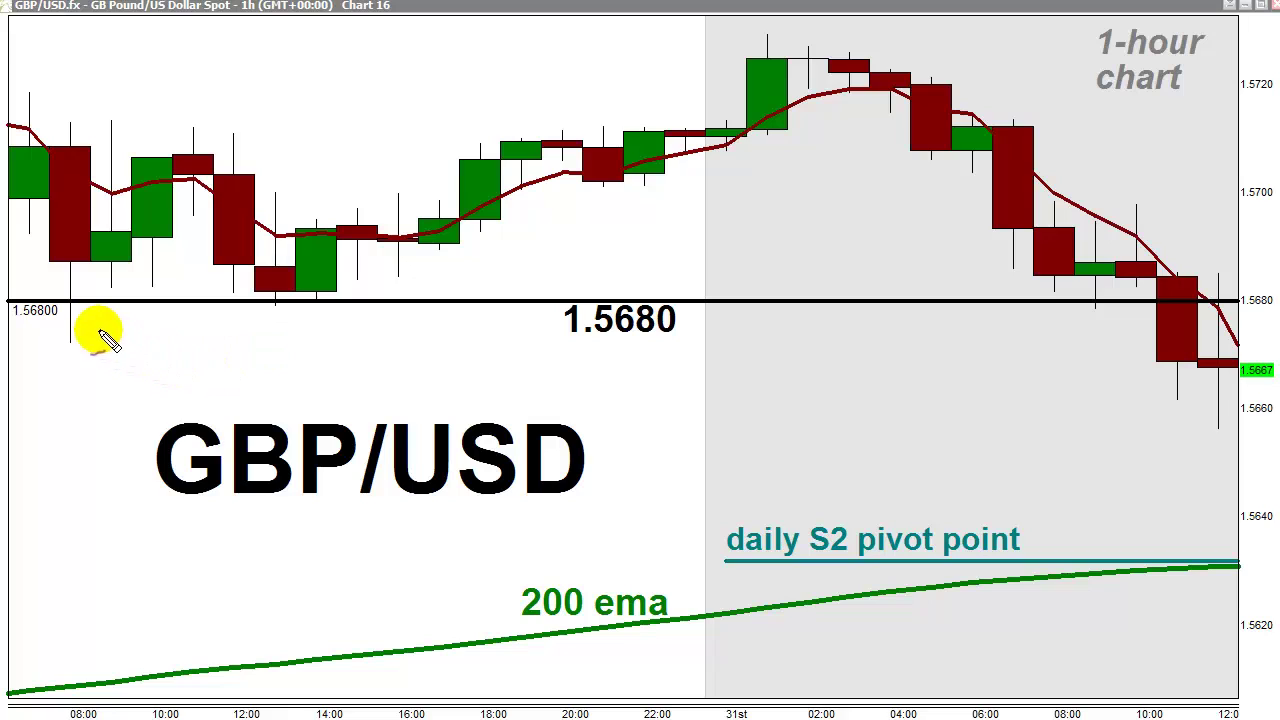
# Underline the early and later lows on the 1.5680 line and box the breakdown candle.
pyautogui.moveTo(34, 286)
pyautogui.mouseDown()
pyautogui.moveTo(162, 311)
pyautogui.moveTo(190, 287)
pyautogui.moveTo(320, 318)
pyautogui.moveTo(392, 289)
pyautogui.mouseUp()
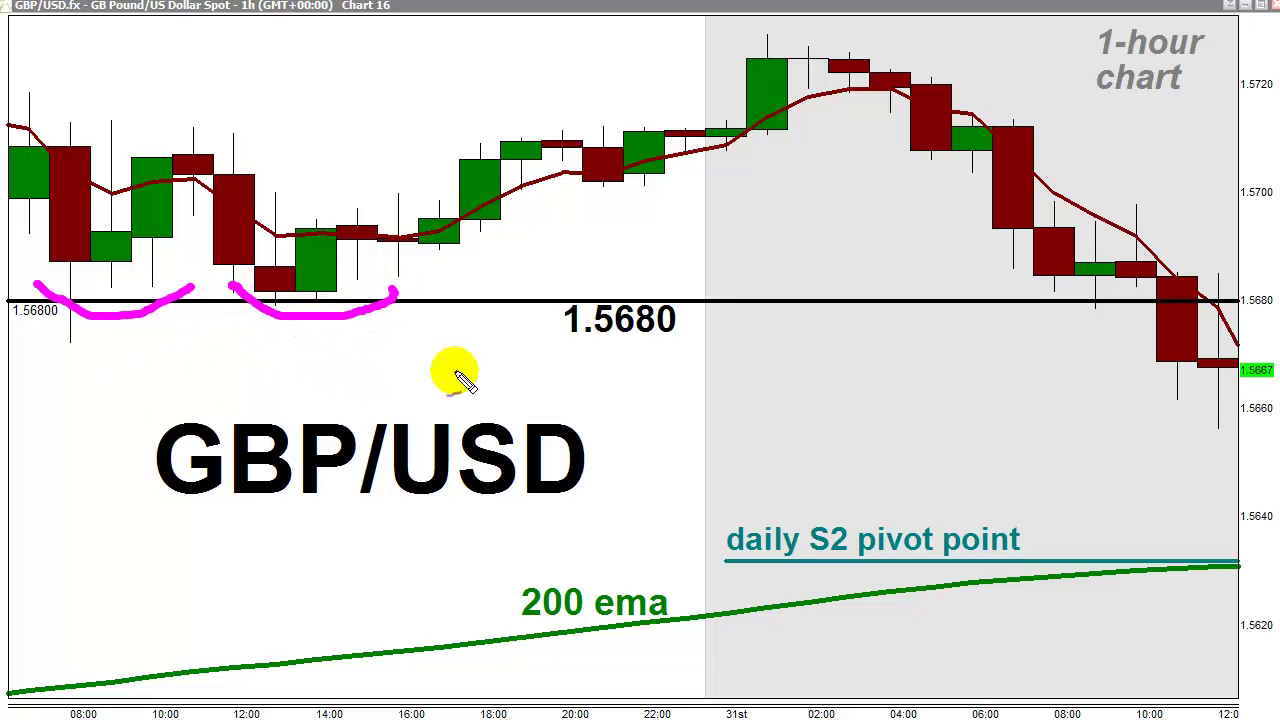
pyautogui.moveTo(1030, 285)
pyautogui.mouseDown()
pyautogui.moveTo(1074, 309)
pyautogui.moveTo(1138, 292)
pyautogui.moveTo(1071, 314)
pyautogui.moveTo(1043, 294)
pyautogui.moveTo(1118, 308)
pyautogui.moveTo(1071, 300)
pyautogui.moveTo(1100, 314)
pyautogui.moveTo(1094, 334)
pyautogui.mouseUp()
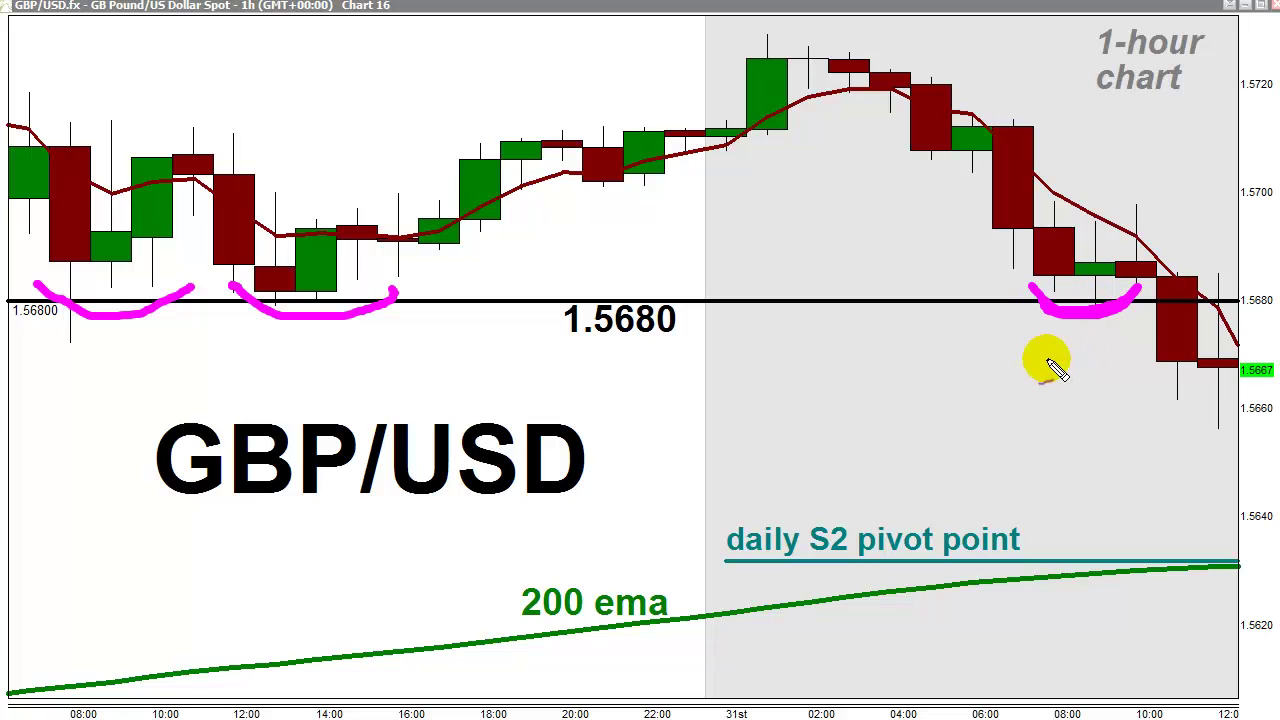
pyautogui.moveTo(1186, 266)
pyautogui.mouseDown()
pyautogui.moveTo(1151, 270)
pyautogui.moveTo(1154, 409)
pyautogui.moveTo(1198, 416)
pyautogui.moveTo(1205, 272)
pyautogui.moveTo(1160, 272)
pyautogui.moveTo(1156, 292)
pyautogui.mouseUp()
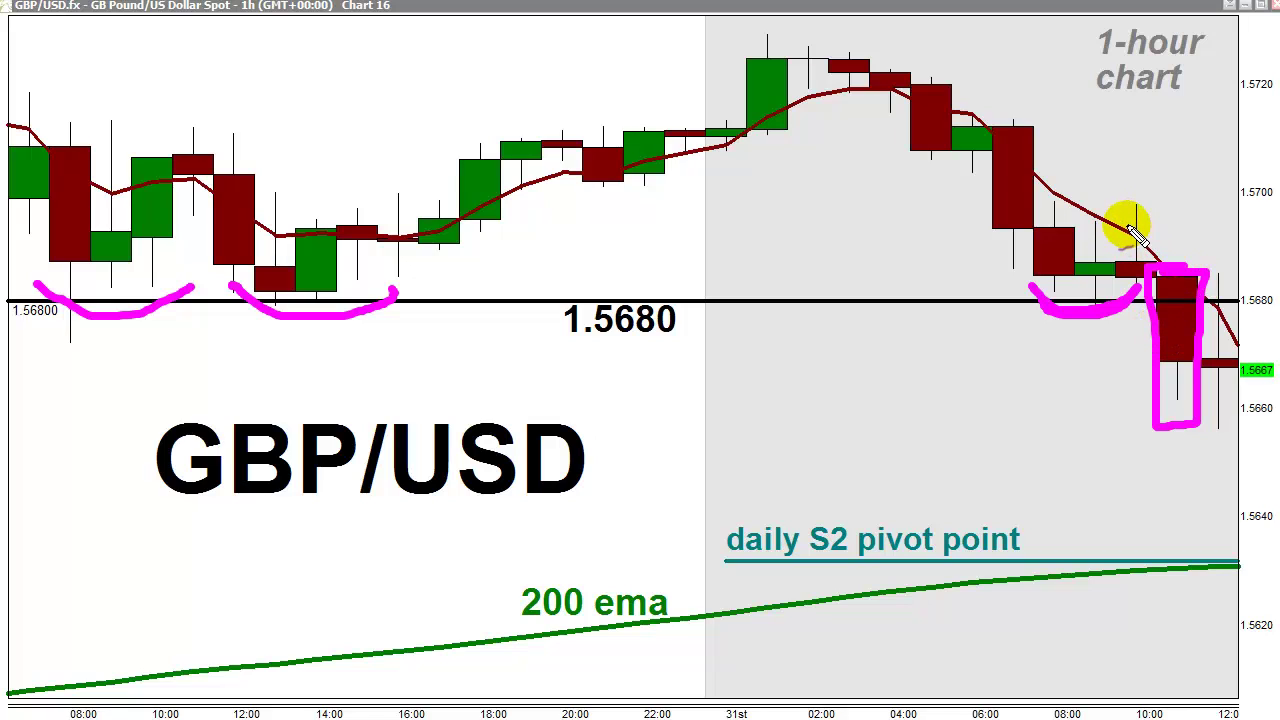
# Draw magenta arrows pointing at the moving average and the last candle.
pyautogui.moveTo(1124, 226); pyautogui.dragTo(1168, 157)
pyautogui.moveTo(1202, 113); pyautogui.dragTo(1203, 106)
pyautogui.moveTo(1125, 180)
pyautogui.mouseDown()
pyautogui.moveTo(1124, 214)
pyautogui.moveTo(1166, 203)
pyautogui.mouseUp()
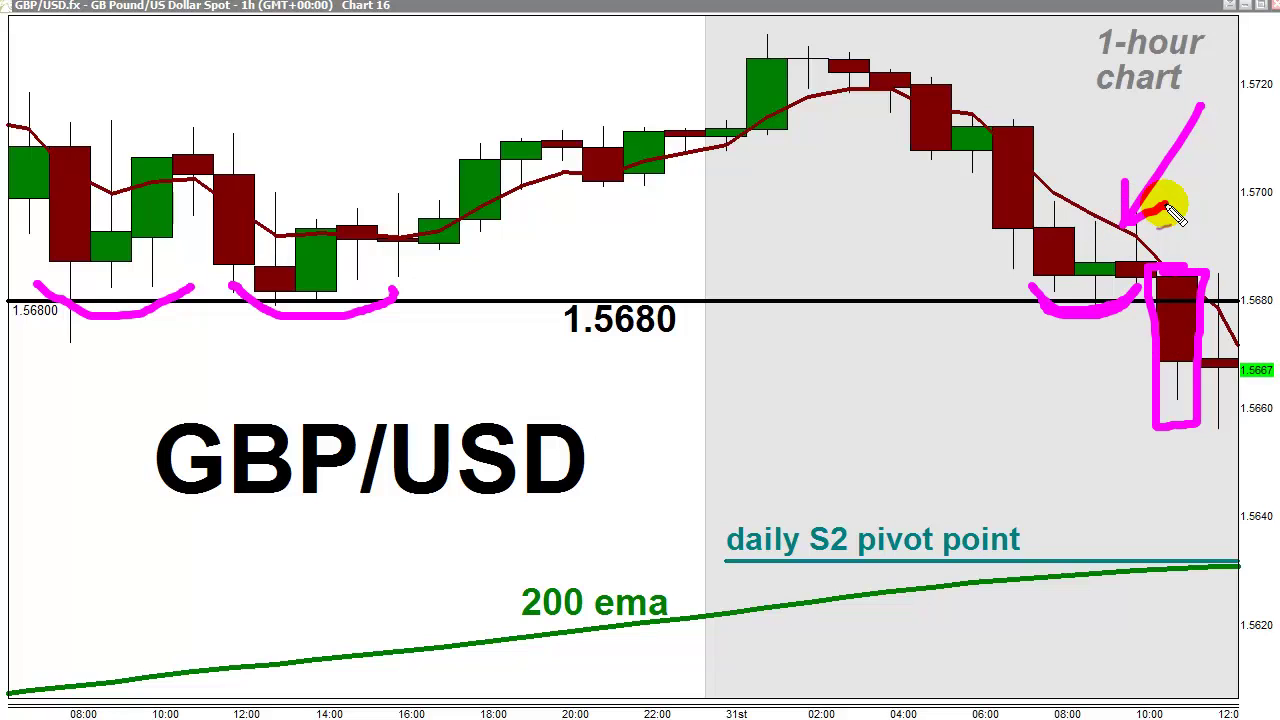
pyautogui.moveTo(1218, 300)
pyautogui.mouseDown()
pyautogui.moveTo(1252, 262)
pyautogui.moveTo(1229, 286)
pyautogui.moveTo(1252, 302)
pyautogui.mouseUp()
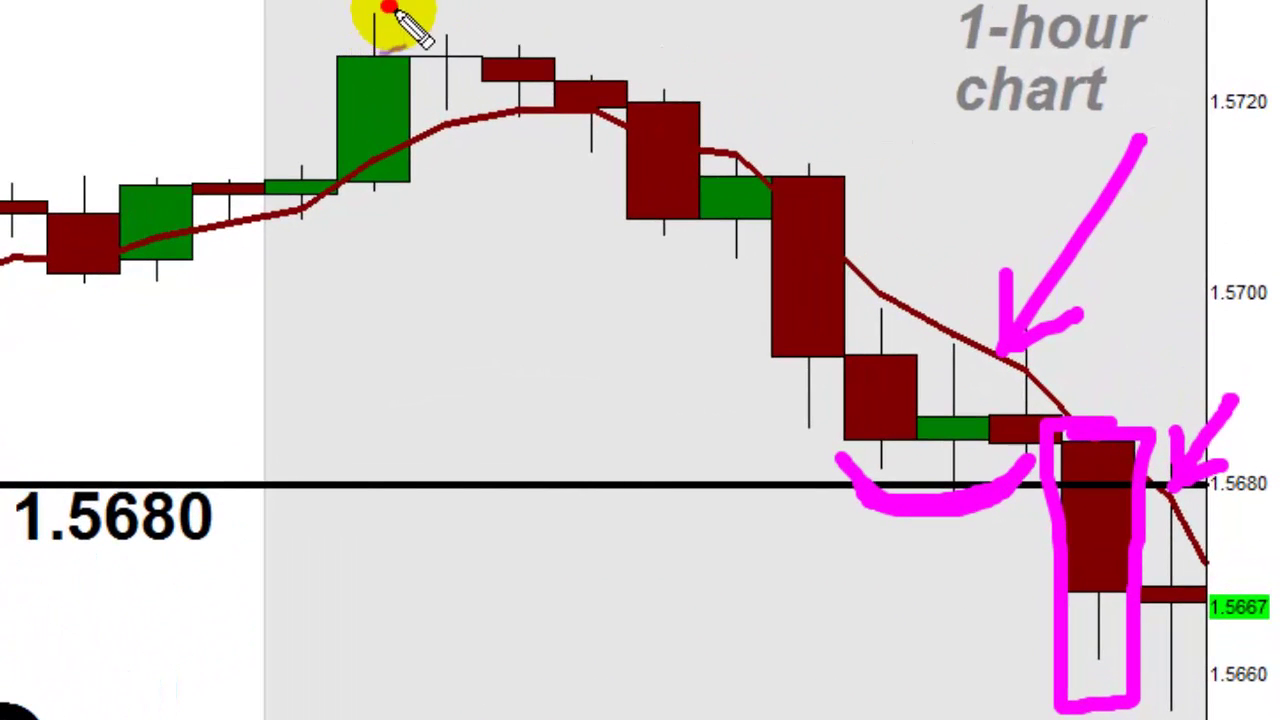
# Circle the green candle's high, mark the latest low, and start a line between them.
pyautogui.moveTo(390, 8)
pyautogui.mouseDown()
pyautogui.moveTo(377, 29)
pyautogui.moveTo(366, 14)
pyautogui.moveTo(405, 8)
pyautogui.moveTo(352, 25)
pyautogui.moveTo(385, 30)
pyautogui.mouseUp()
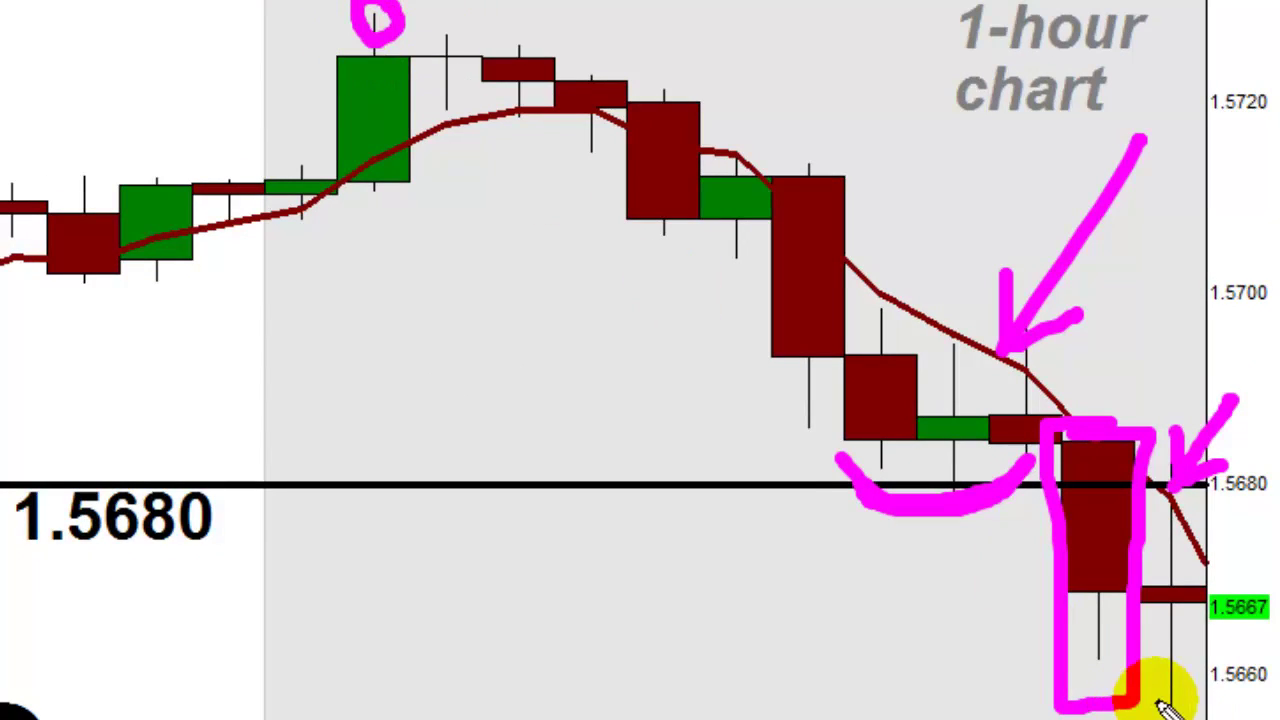
pyautogui.moveTo(1163, 680)
pyautogui.mouseDown()
pyautogui.moveTo(1150, 705)
pyautogui.moveTo(1180, 694)
pyautogui.moveTo(1152, 670)
pyautogui.moveTo(1155, 680)
pyautogui.mouseUp()
pyautogui.moveTo(428, 24)
pyautogui.mouseDown()
pyautogui.moveTo(404, 22)
pyautogui.moveTo(646, 266)
pyautogui.moveTo(1155, 690)
pyautogui.mouseUp()
# Connect the 1.57292 high to the latest low and draw an arrow down to the red Fibonacci level.
pyautogui.moveTo(1075, 690); pyautogui.dragTo(1095, 688)
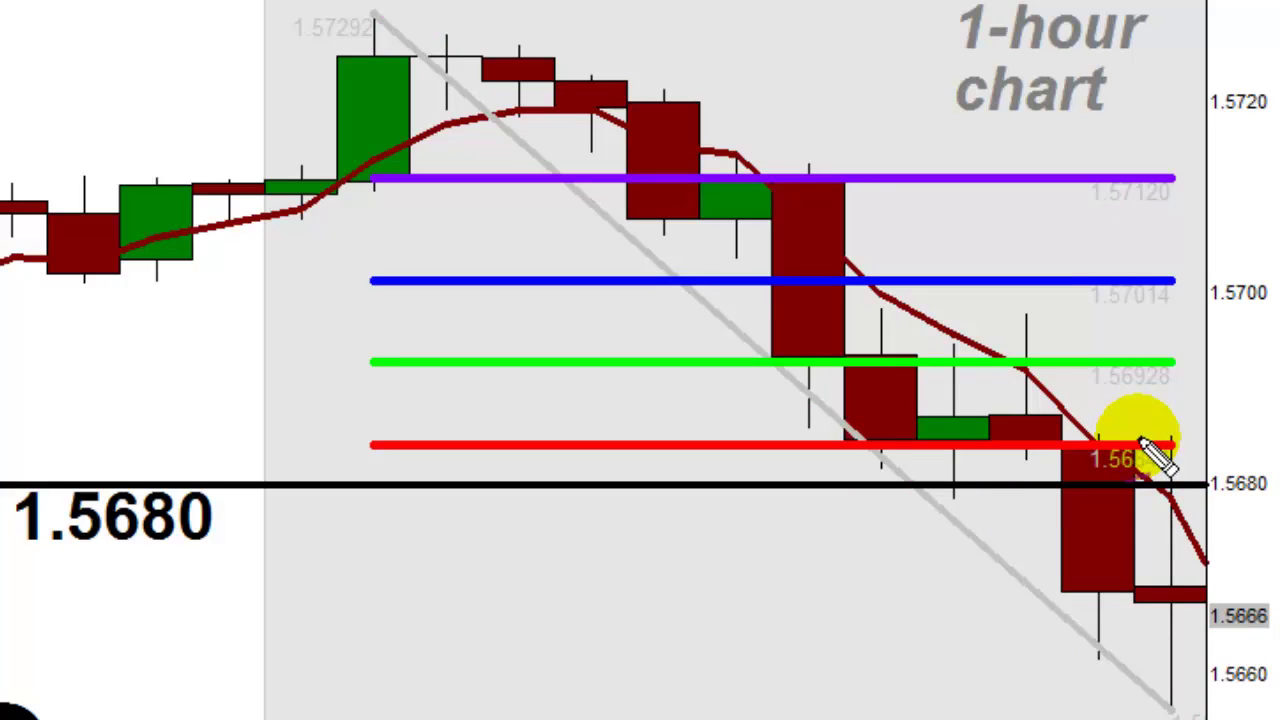
pyautogui.moveTo(1133, 440)
pyautogui.mouseDown()
pyautogui.moveTo(1155, 228)
pyautogui.moveTo(1123, 386)
pyautogui.moveTo(1135, 440)
pyautogui.moveTo(1193, 355)
pyautogui.moveTo(1198, 374)
pyautogui.mouseUp()
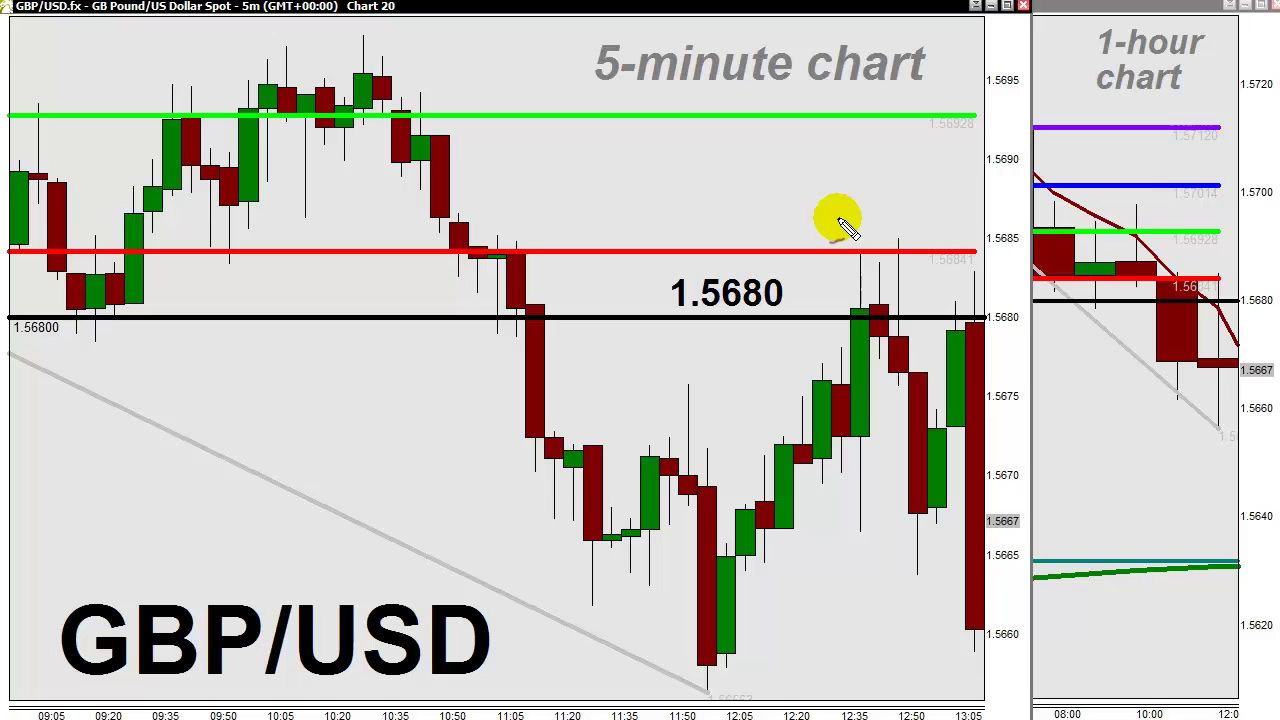
# Box the 5-minute GBP/USD candles rejected at the red Fibonacci level.
pyautogui.moveTo(889, 243)
pyautogui.mouseDown()
pyautogui.moveTo(837, 251)
pyautogui.moveTo(831, 314)
pyautogui.moveTo(855, 333)
pyautogui.moveTo(916, 326)
pyautogui.moveTo(914, 243)
pyautogui.moveTo(853, 251)
pyautogui.mouseUp()
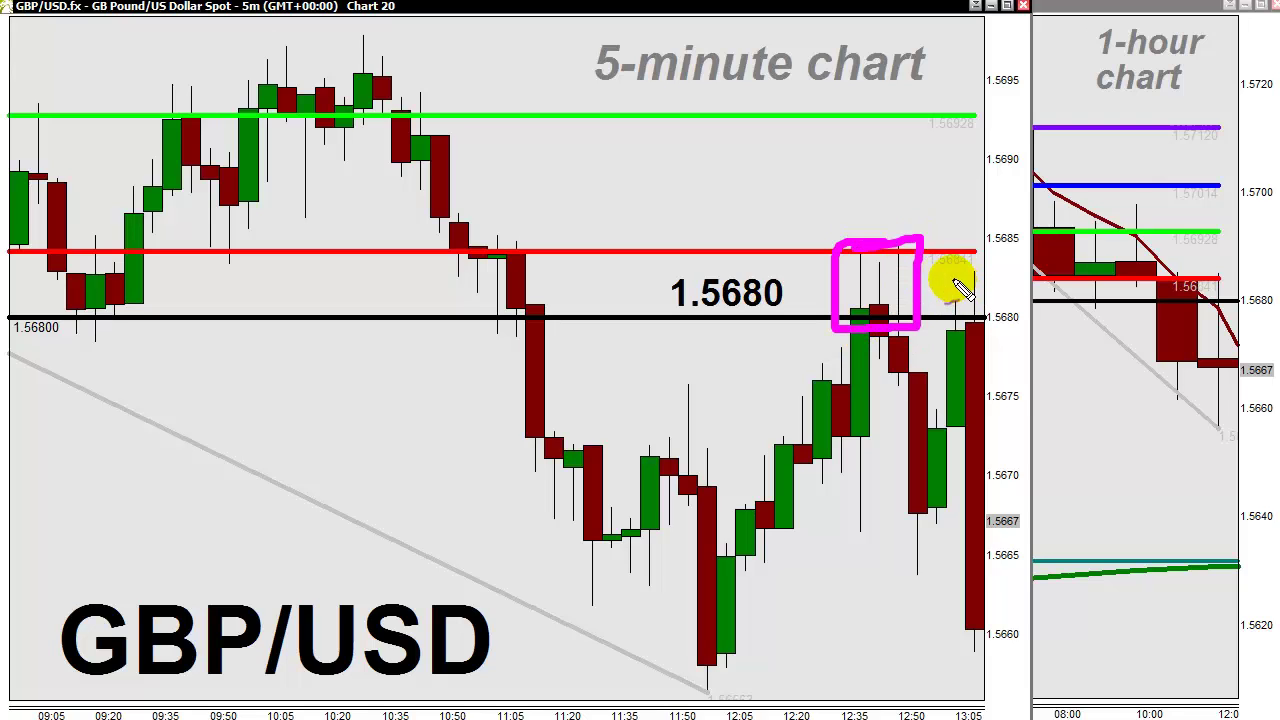
pyautogui.moveTo(948, 258)
pyautogui.mouseDown()
pyautogui.moveTo(937, 334)
pyautogui.moveTo(991, 334)
pyautogui.moveTo(987, 267)
pyautogui.moveTo(948, 257)
pyautogui.mouseUp()
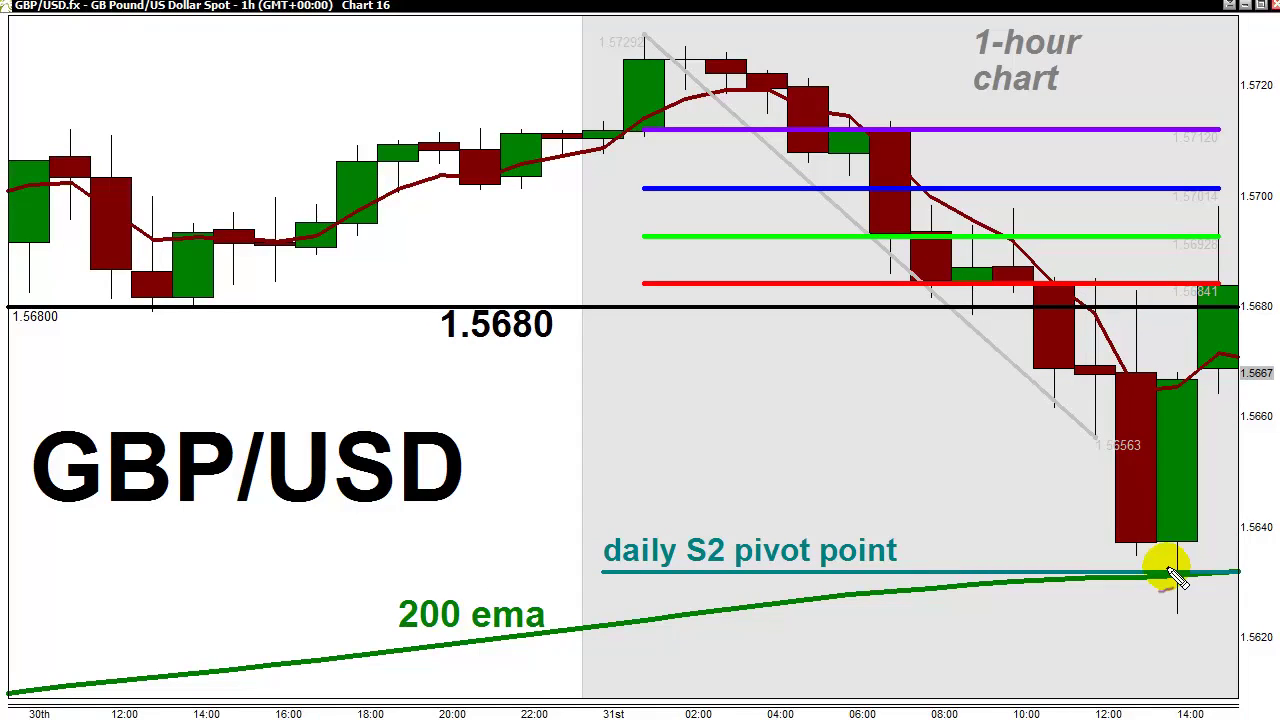
# Circle the GBP/USD candle low sitting on the daily S2 pivot.
pyautogui.moveTo(1183, 565)
pyautogui.mouseDown()
pyautogui.moveTo(1109, 566)
pyautogui.moveTo(1151, 606)
pyautogui.moveTo(1208, 594)
pyautogui.moveTo(1200, 563)
pyautogui.moveTo(1160, 558)
pyautogui.moveTo(1172, 560)
pyautogui.mouseUp()
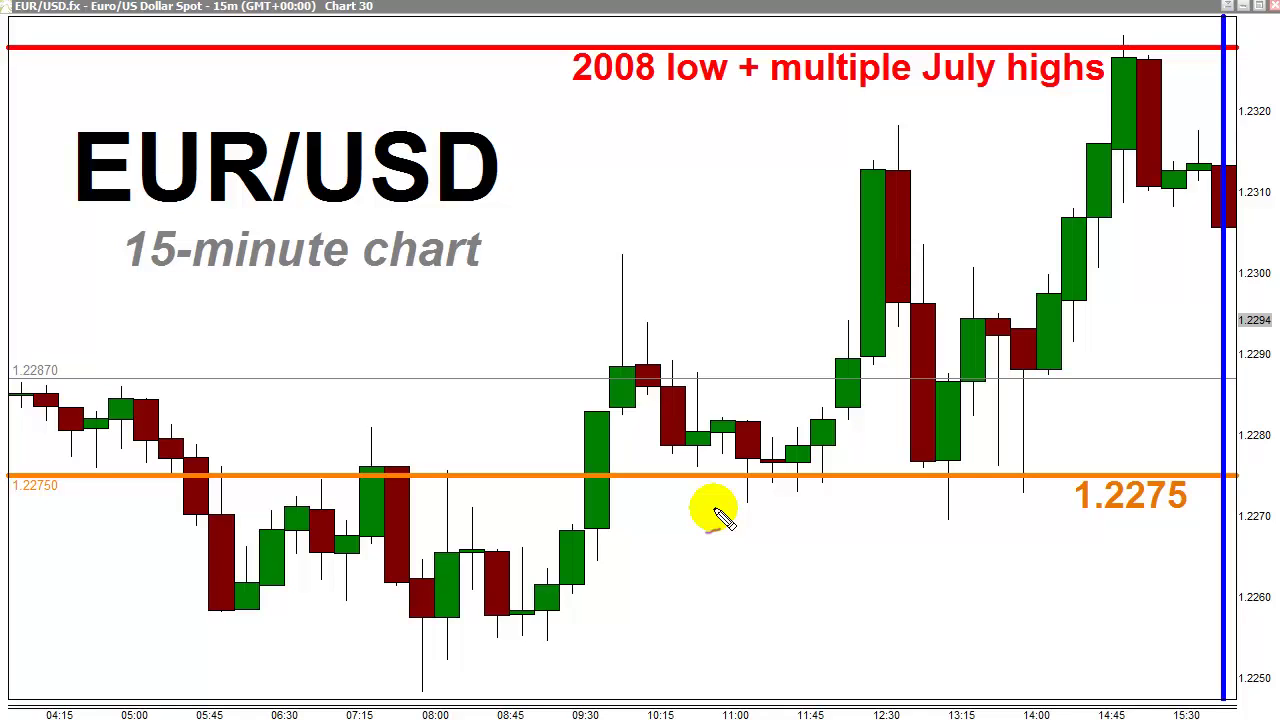
# Draw arrows to the 1.2275 and red 2008-low lines, underline the 1.2275 lows, circle the top high.
pyautogui.moveTo(886, 476)
pyautogui.mouseDown()
pyautogui.moveTo(881, 676)
pyautogui.moveTo(870, 630)
pyautogui.mouseUp()
pyautogui.moveTo(872, 505)
pyautogui.mouseDown()
pyautogui.moveTo(894, 472)
pyautogui.moveTo(918, 515)
pyautogui.mouseUp()
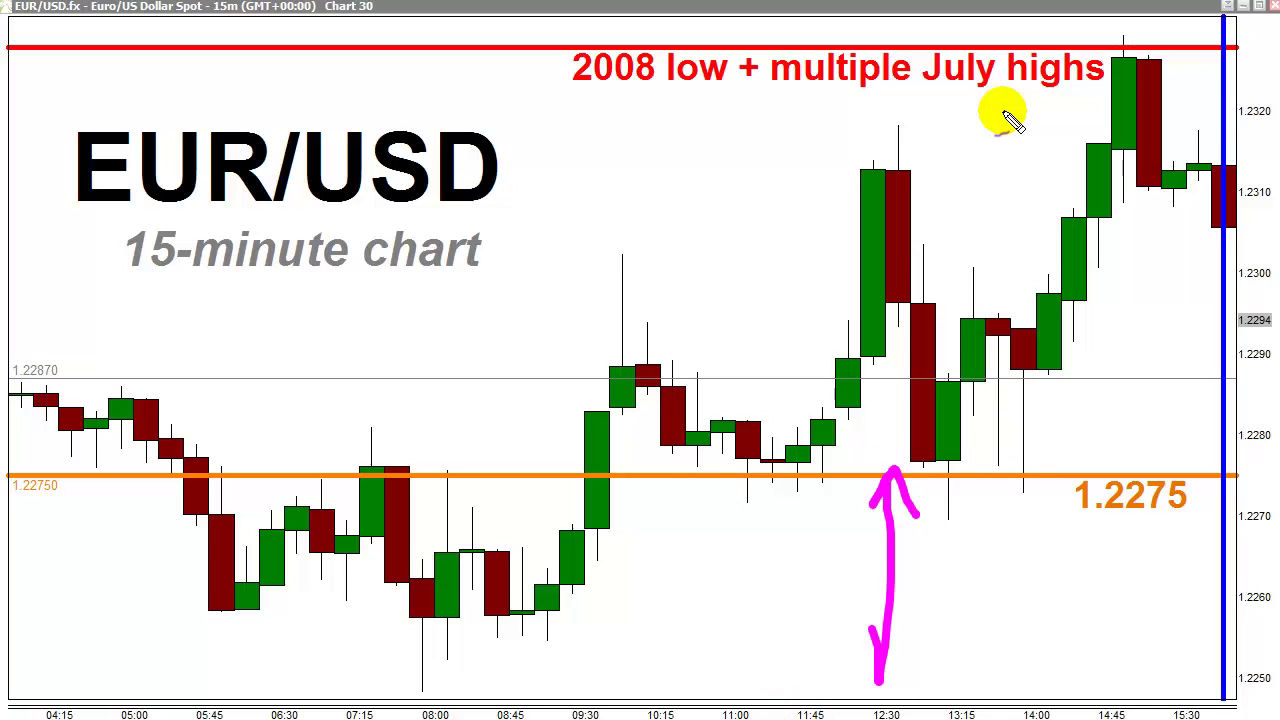
pyautogui.moveTo(1037, 46)
pyautogui.mouseDown()
pyautogui.moveTo(1032, 24)
pyautogui.moveTo(1032, 50)
pyautogui.mouseUp()
pyautogui.moveTo(1032, 50); pyautogui.dragTo(1048, 18)
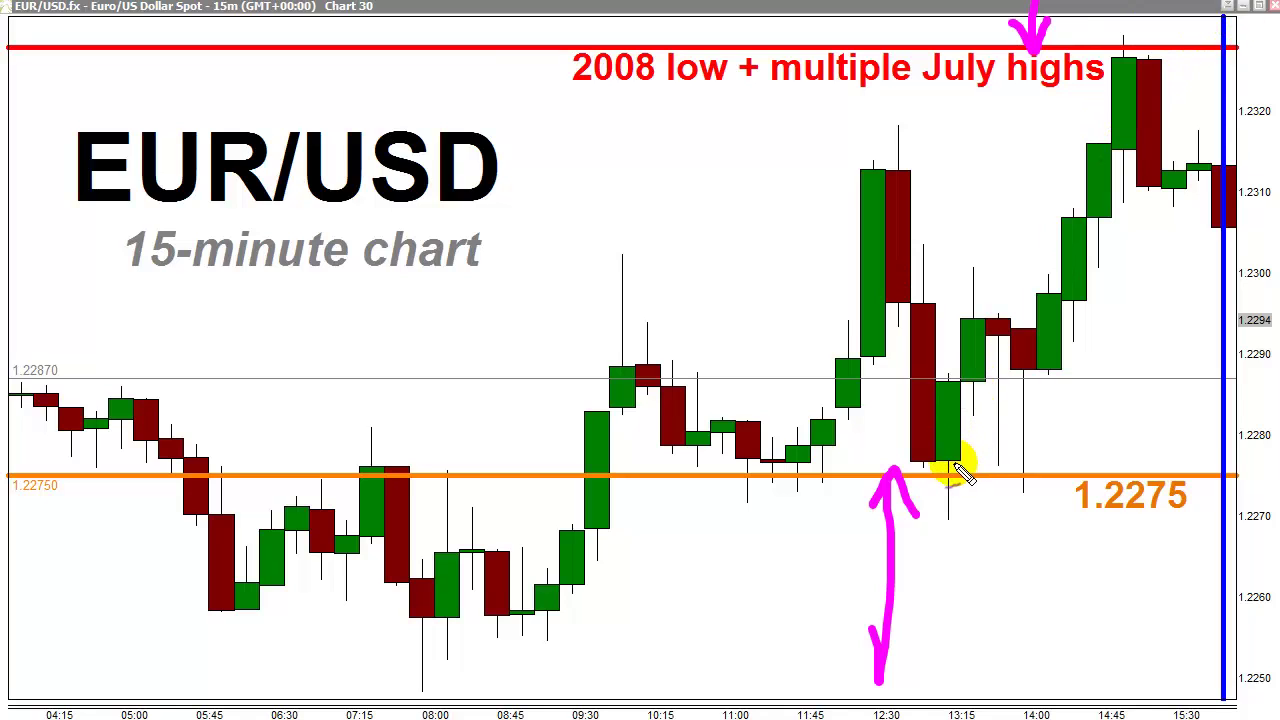
pyautogui.moveTo(935, 463)
pyautogui.mouseDown()
pyautogui.moveTo(1023, 457)
pyautogui.moveTo(937, 482)
pyautogui.moveTo(980, 458)
pyautogui.moveTo(1015, 483)
pyautogui.mouseUp()
pyautogui.moveTo(1123, 40)
pyautogui.mouseDown()
pyautogui.moveTo(1108, 51)
pyautogui.moveTo(1135, 55)
pyautogui.mouseUp()
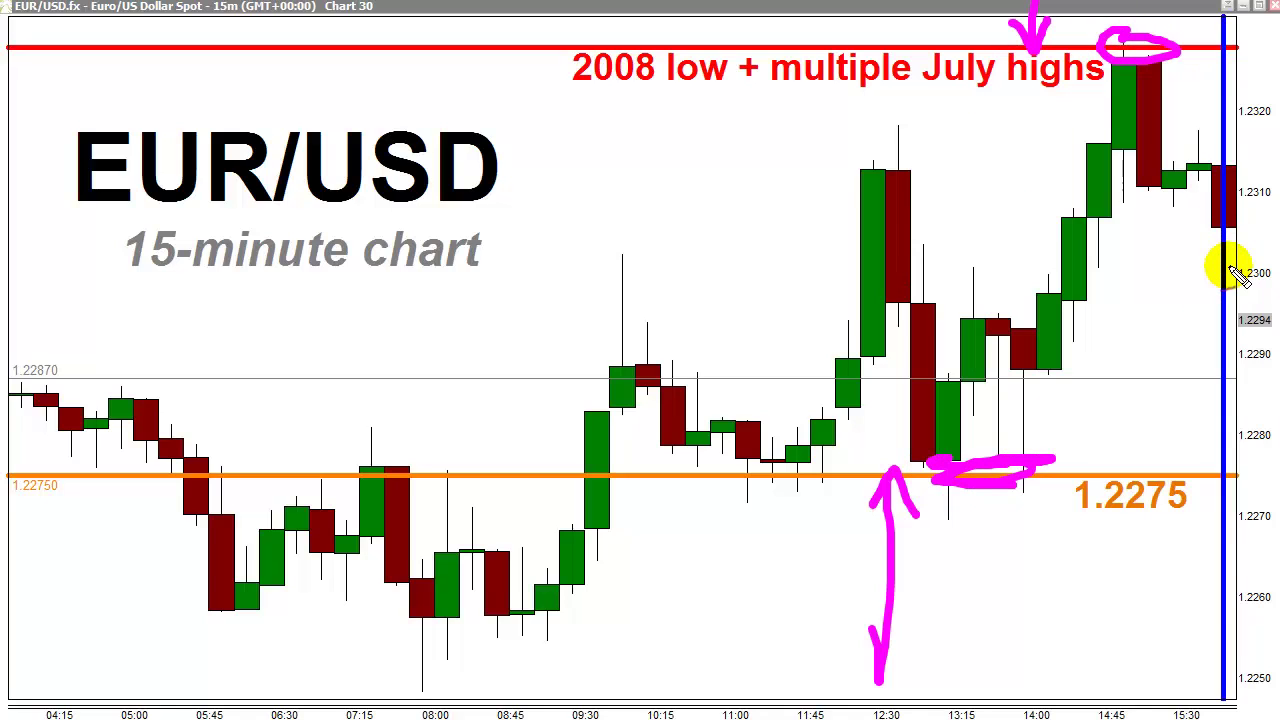